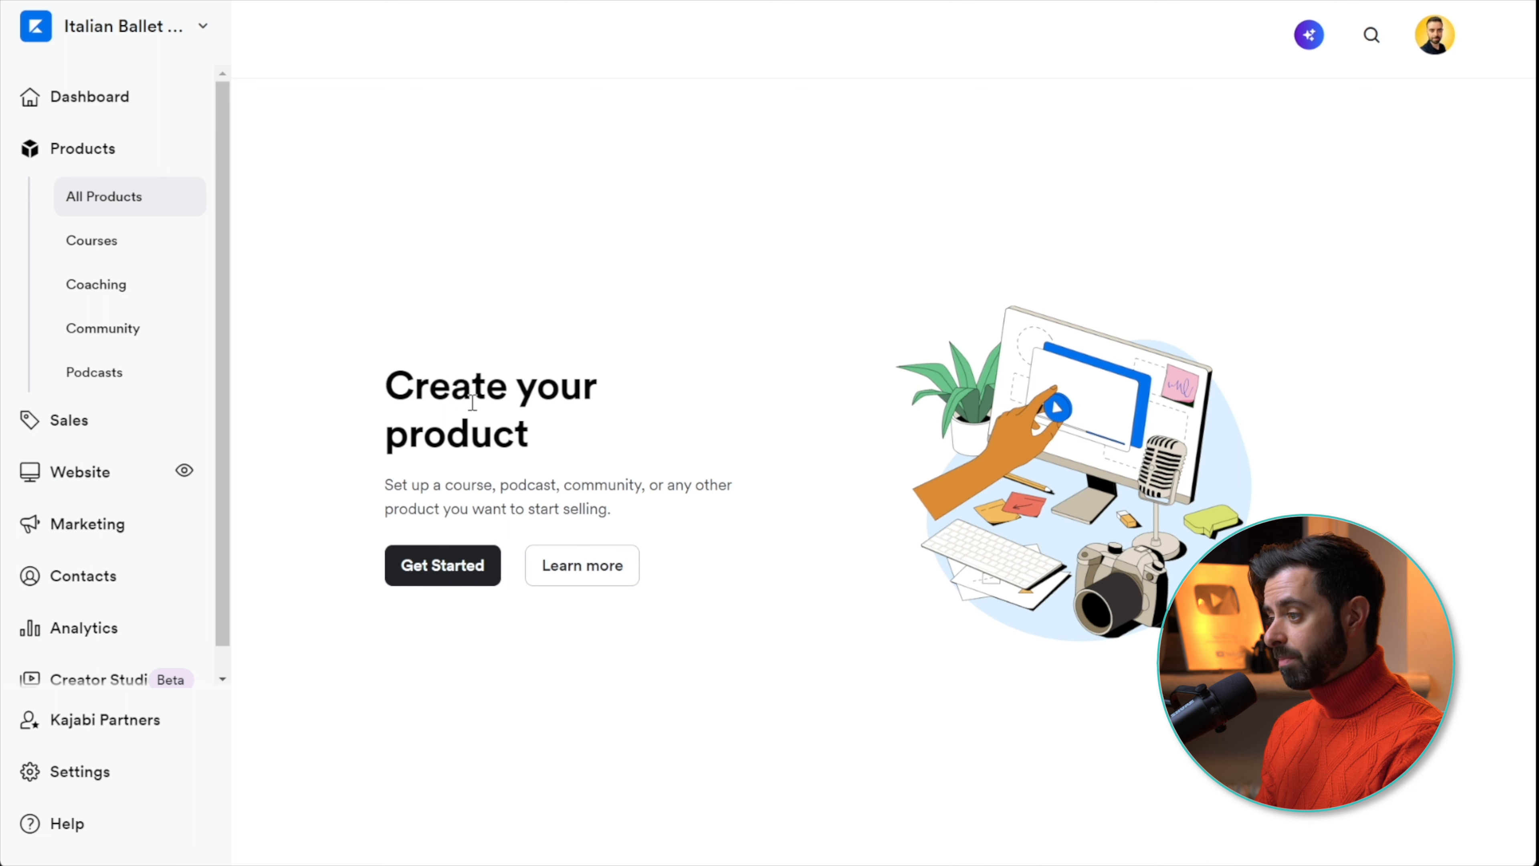
- Start a new Course product and title it "Social Media Leads"
click(440, 579)
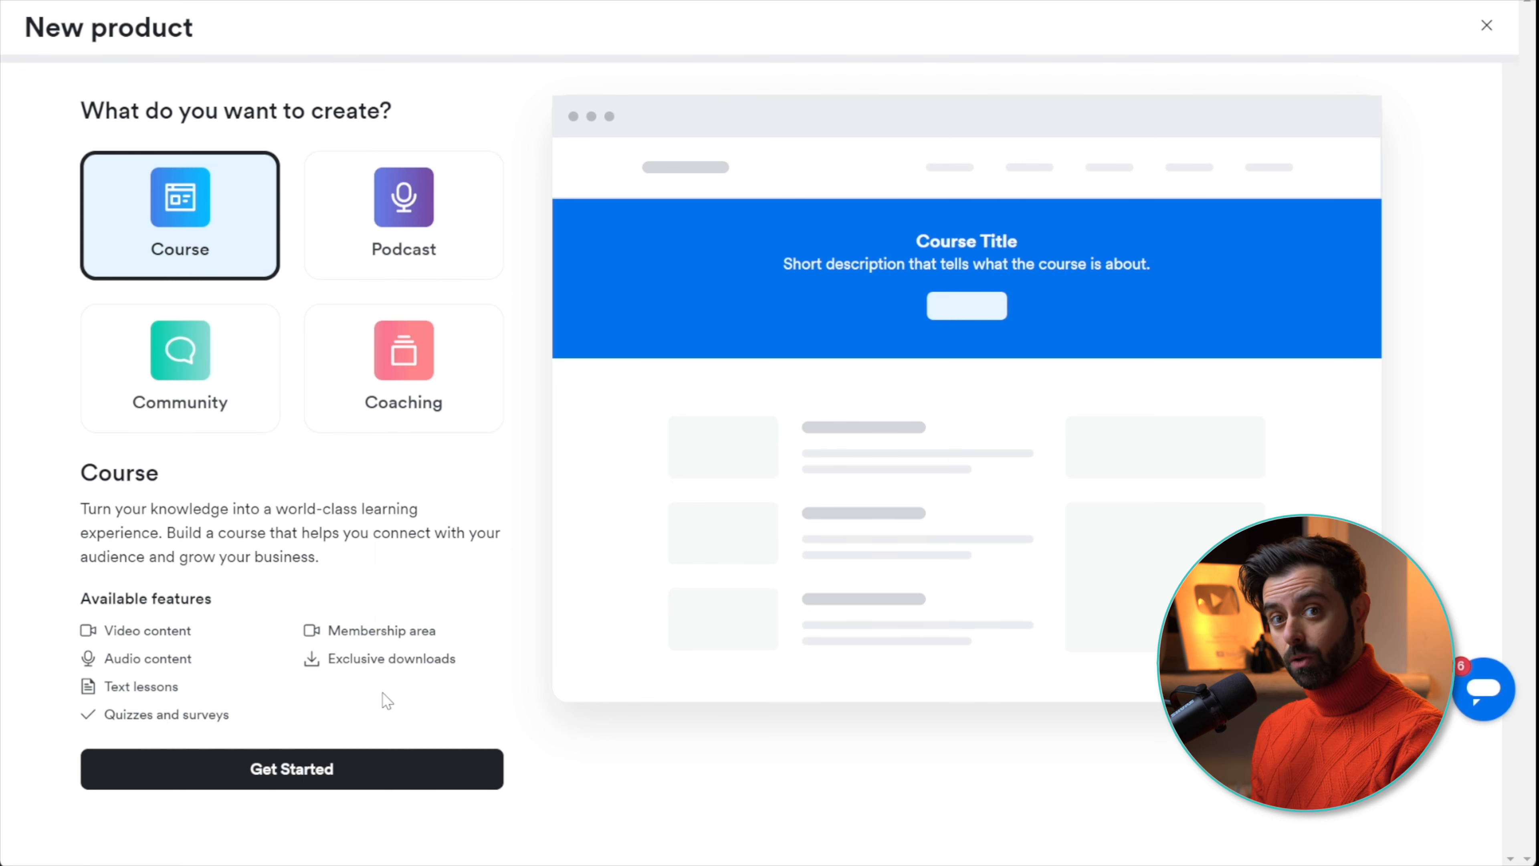
click(300, 774)
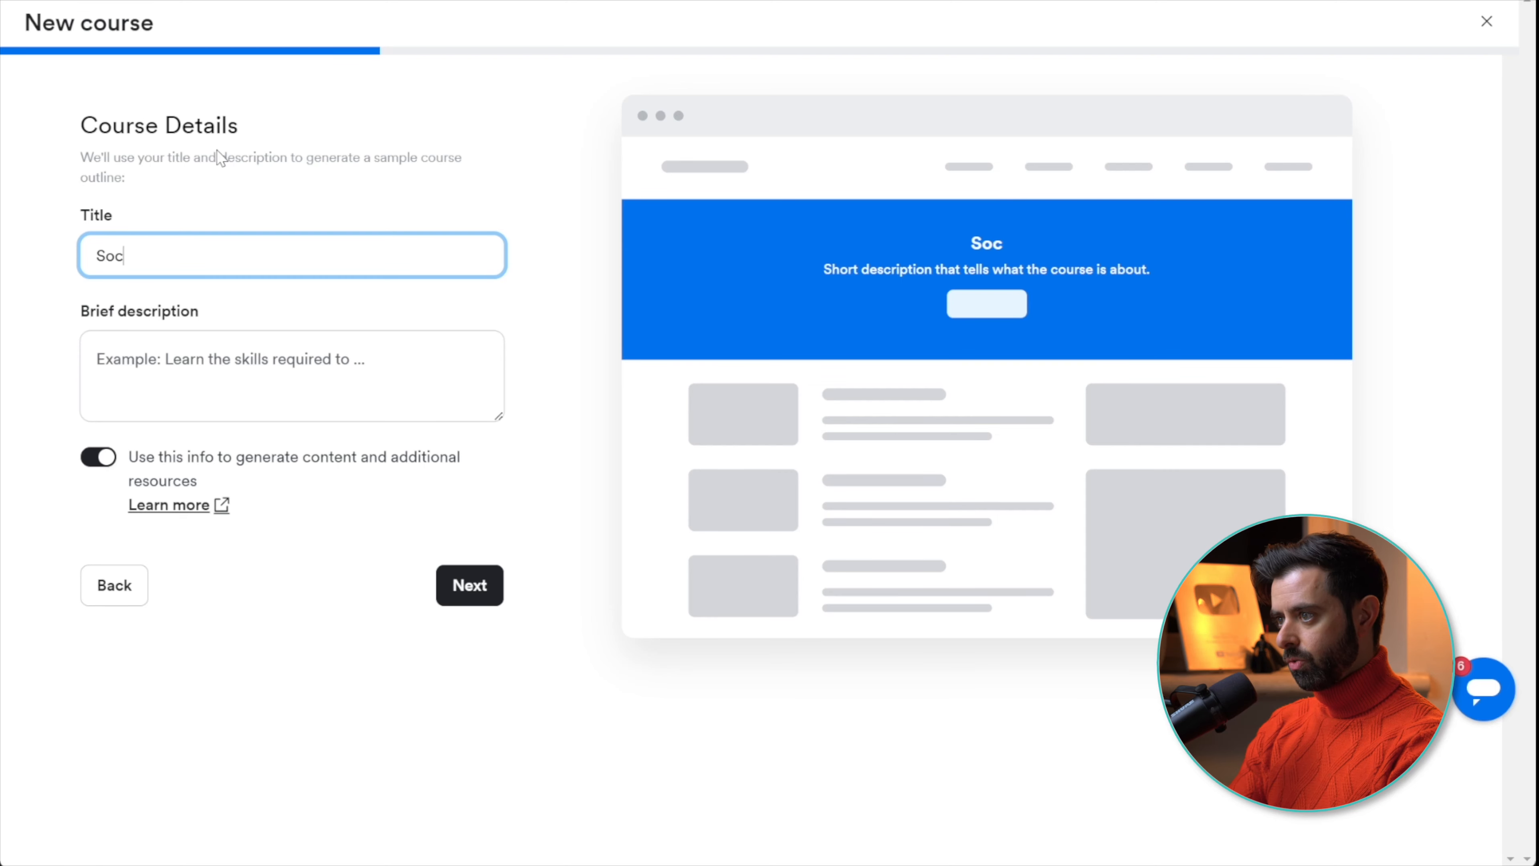
text(ial Media Leads)
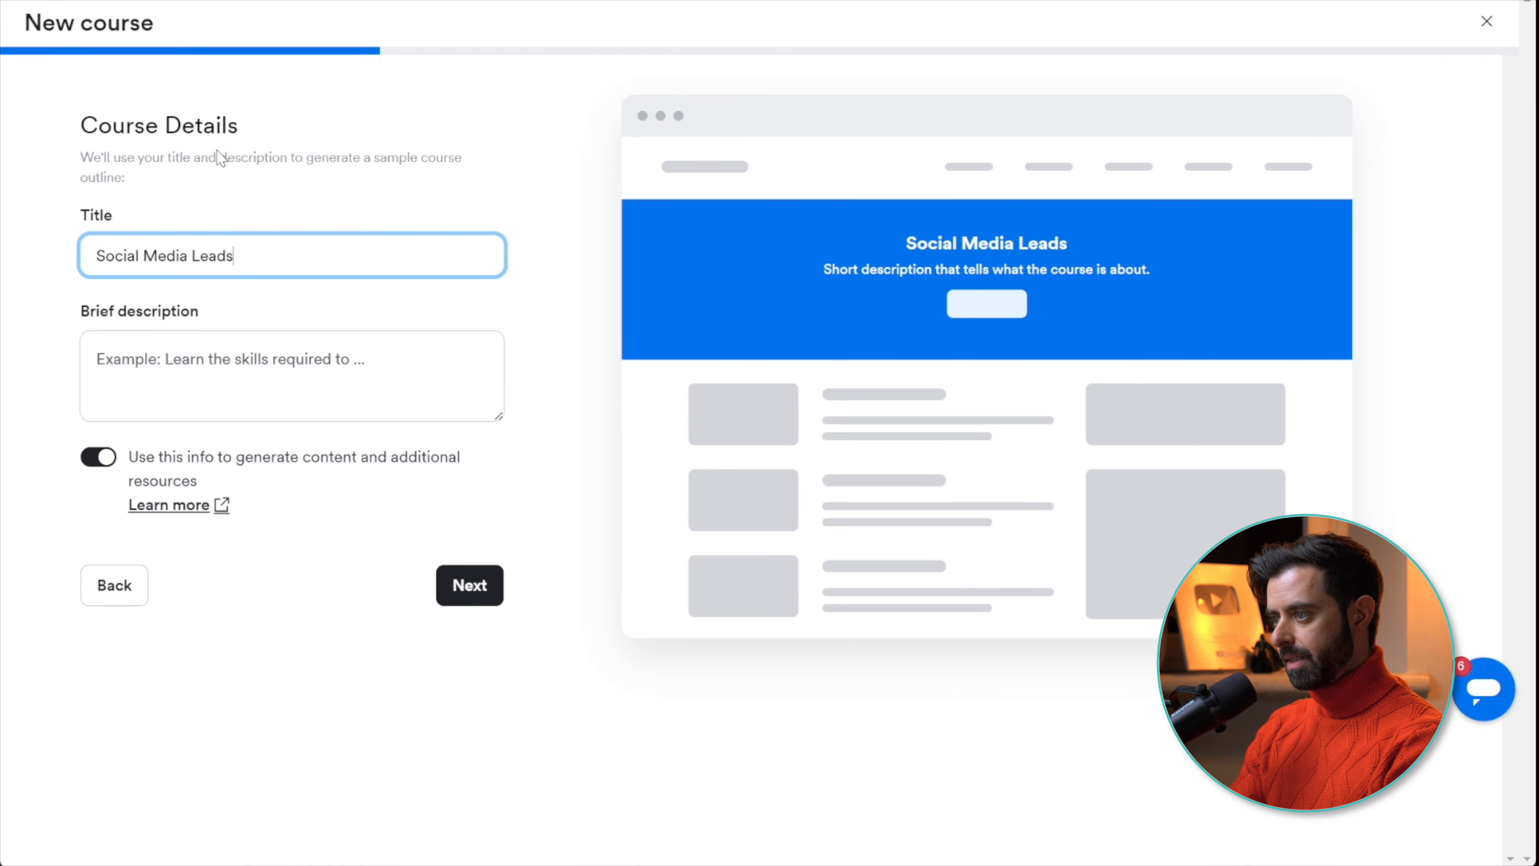
- Write a brief description about using social media for business to attract ideal clients and build an email list of future buyers, and continue
key(Tab)
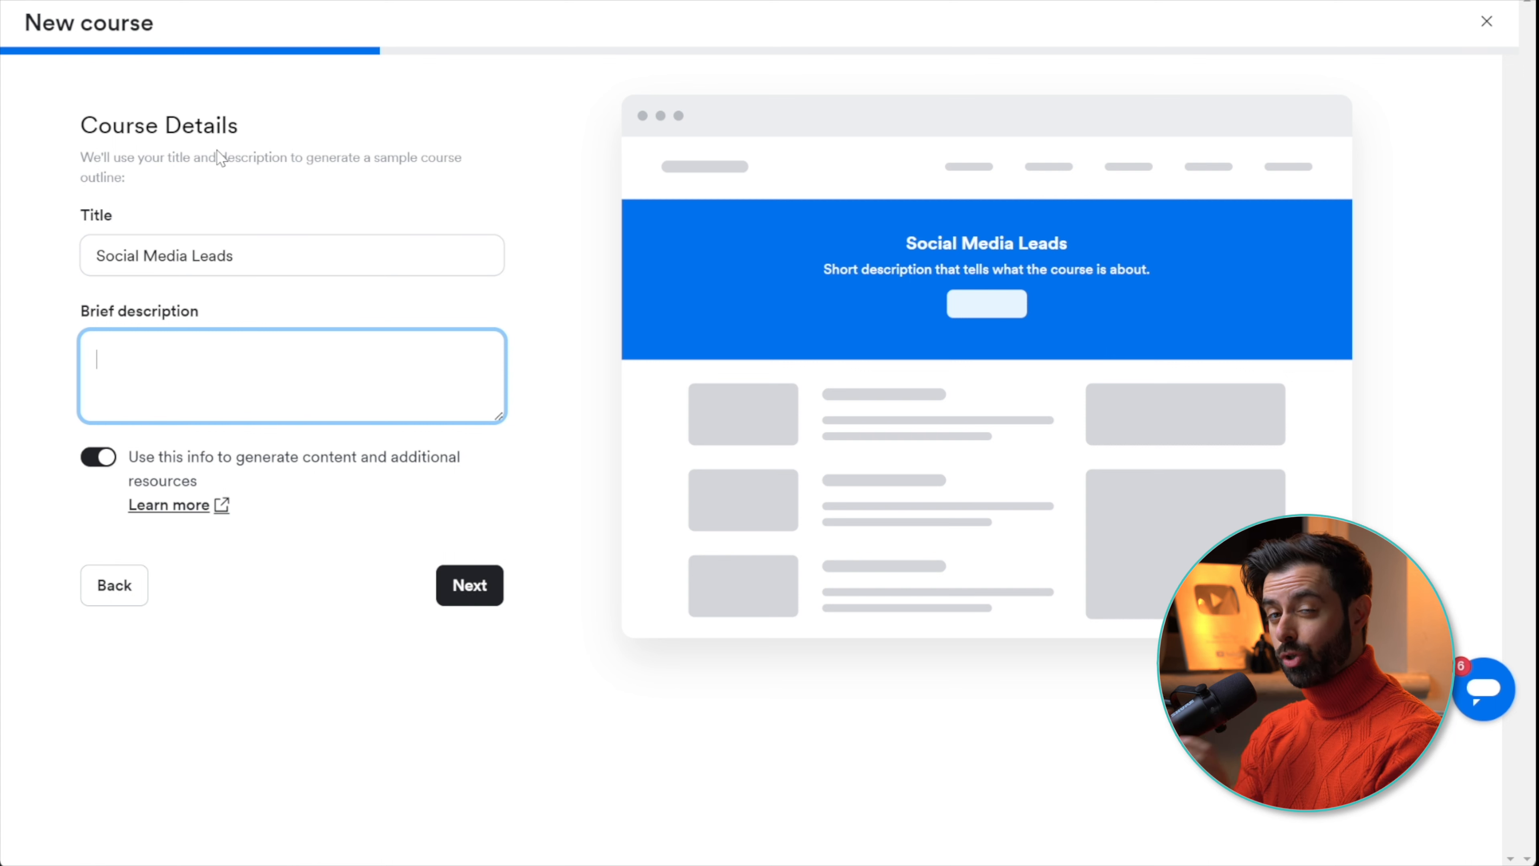
text(In this course )
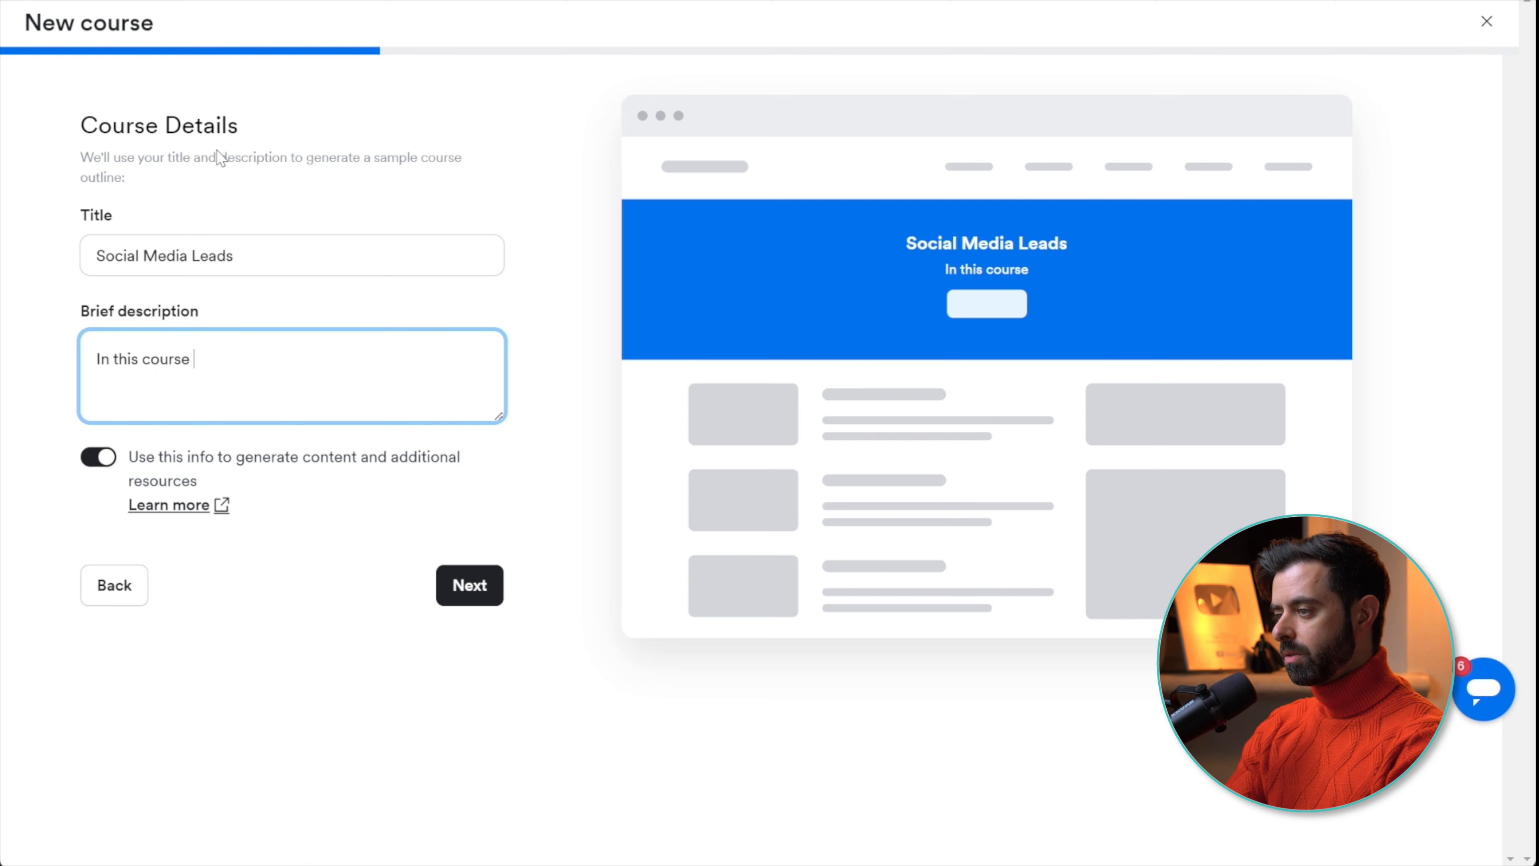
text(you'll discover)
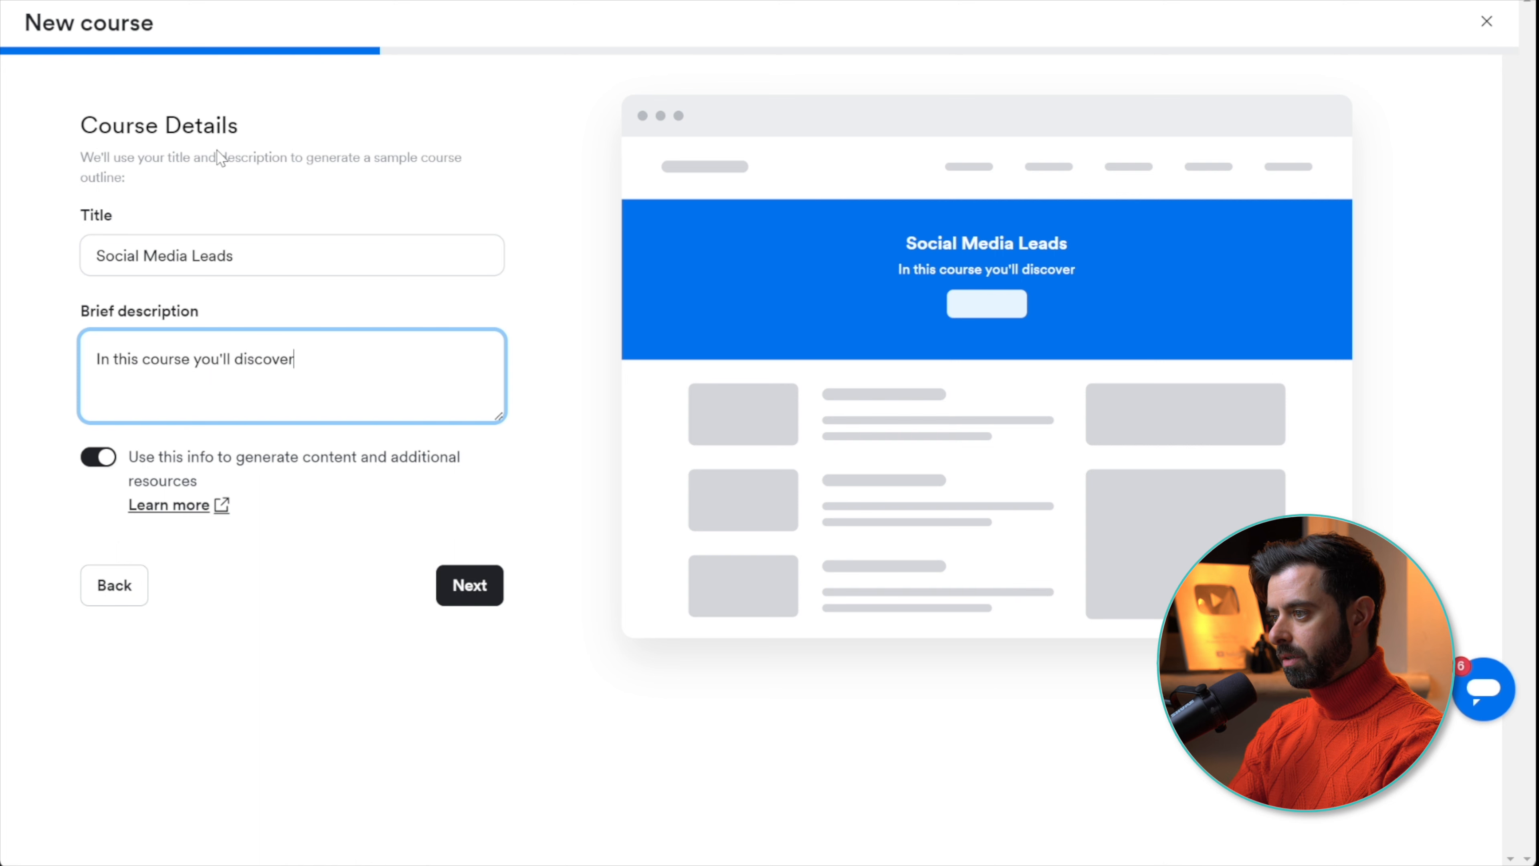
text( how to use social me)
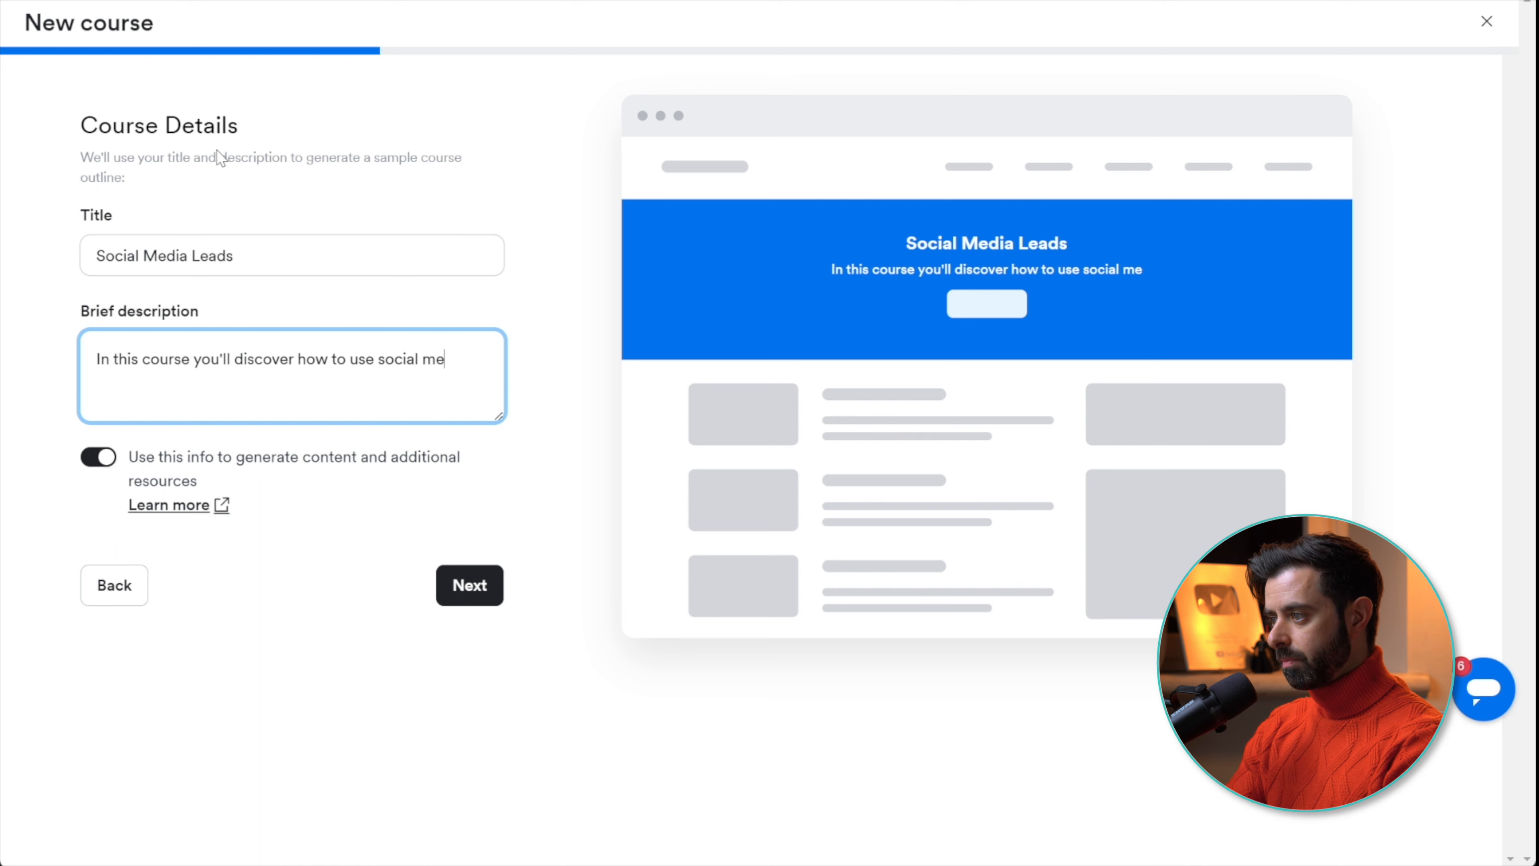
text(dia for busi)
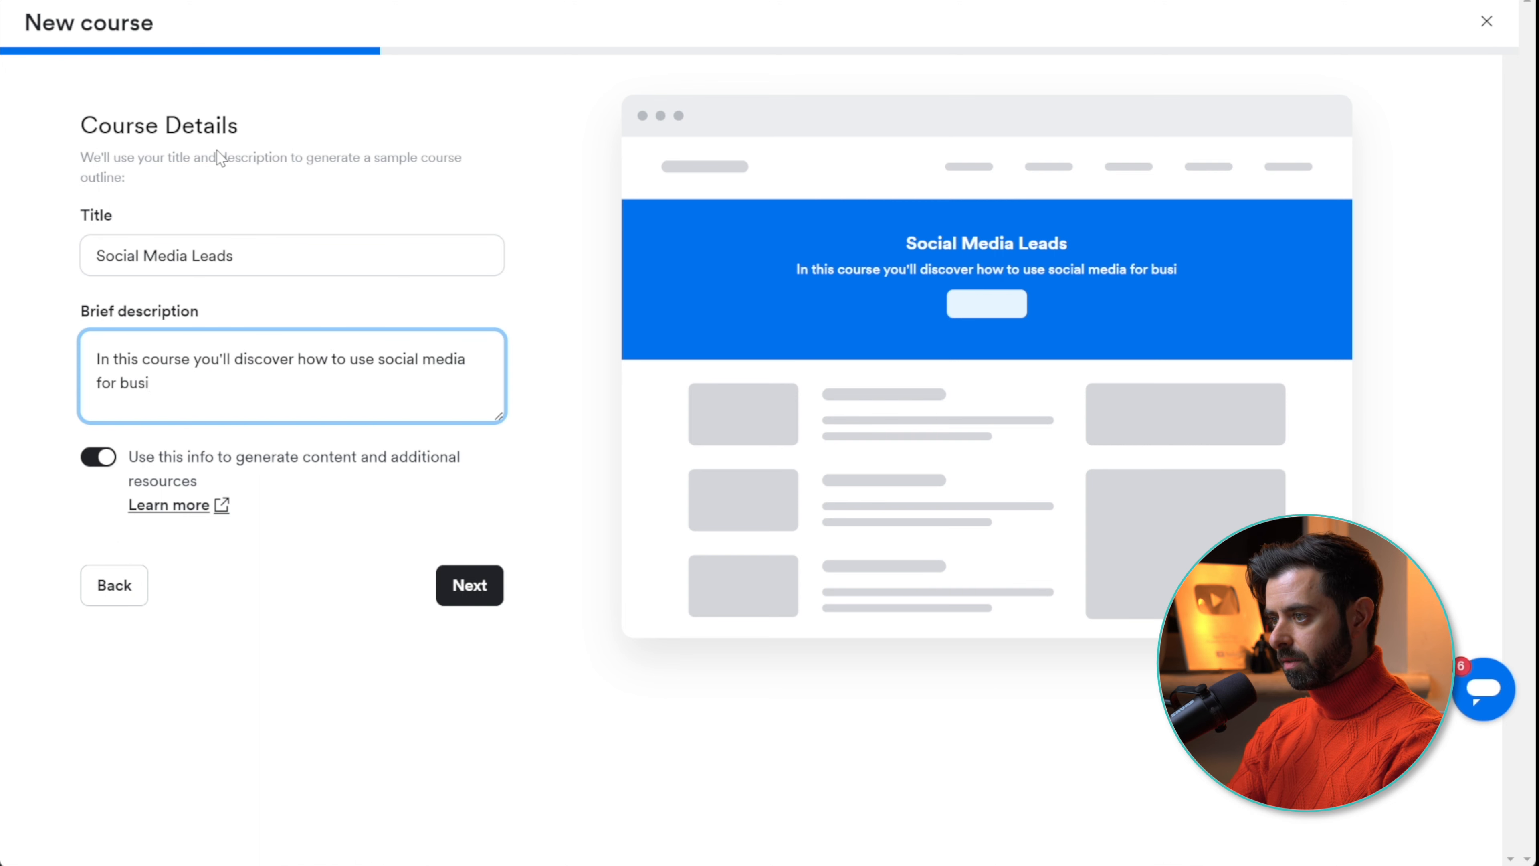
text(ness. To attract an audi)
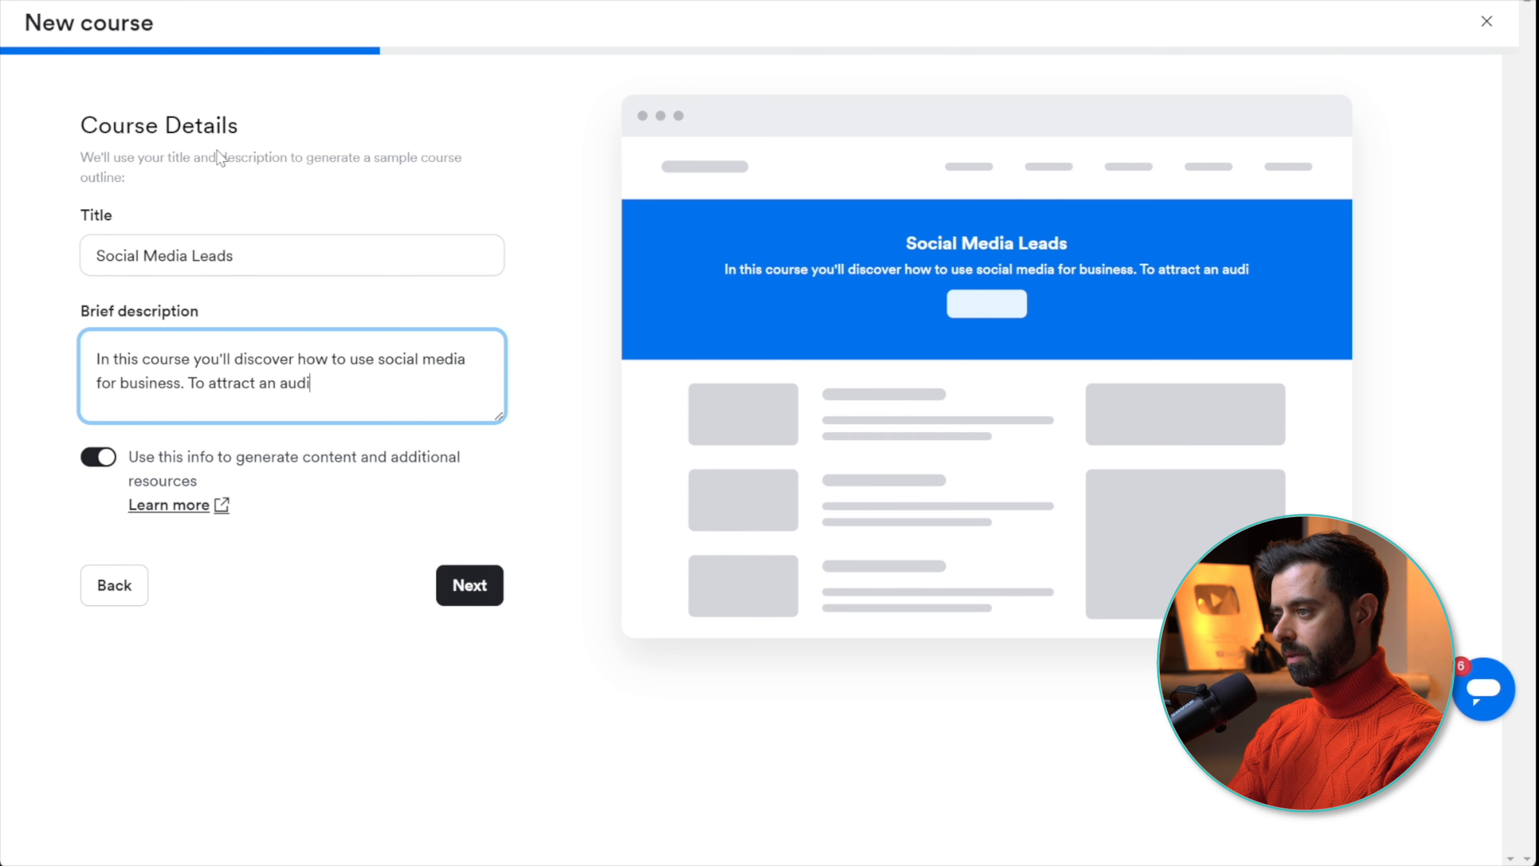
text(ence of ideal )
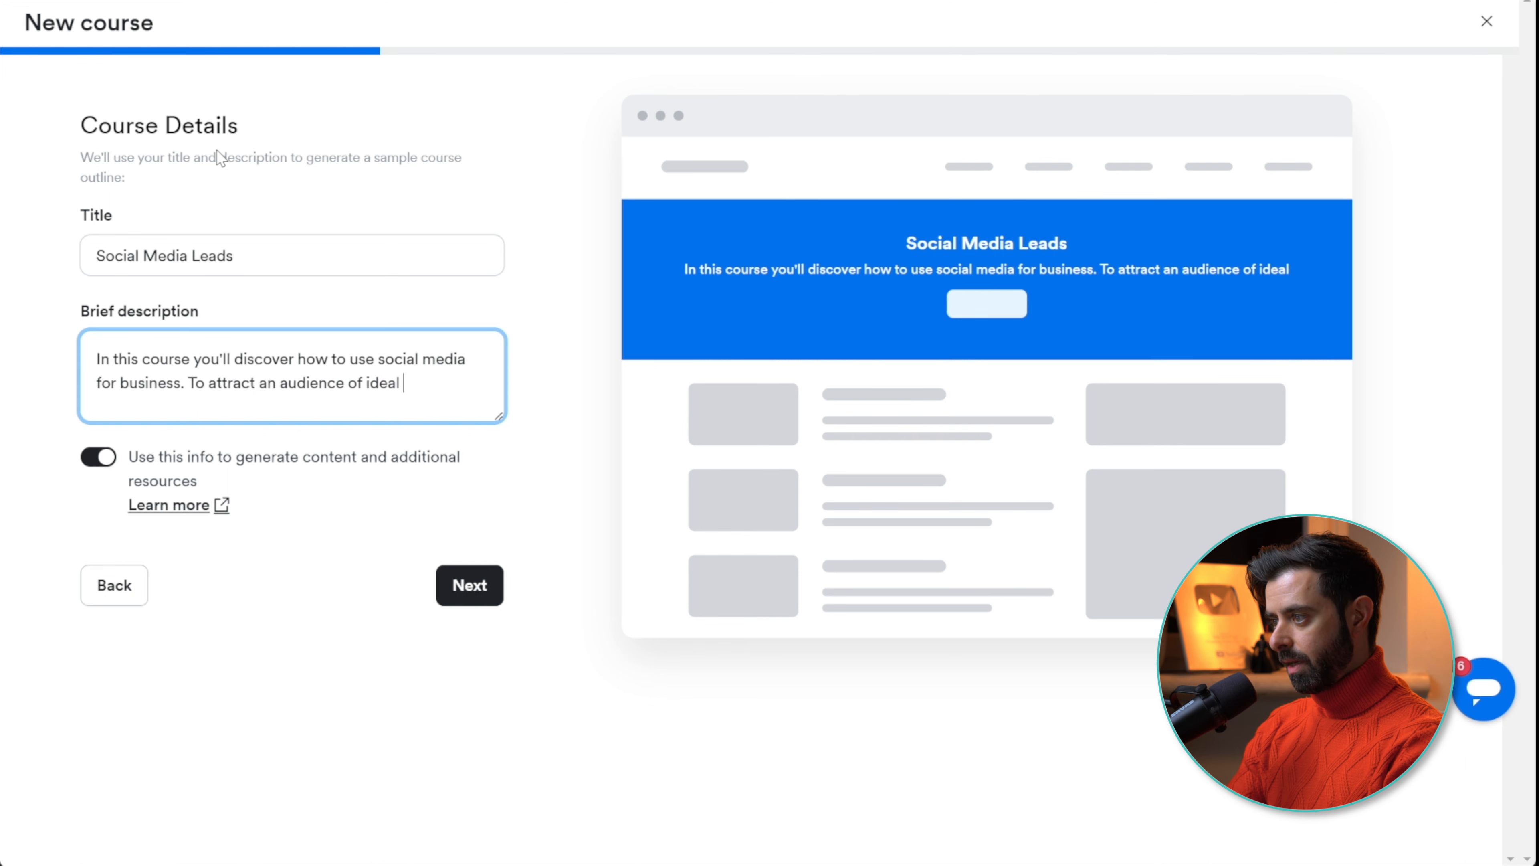
text(clients and build a system that will generate an email list of future buy)
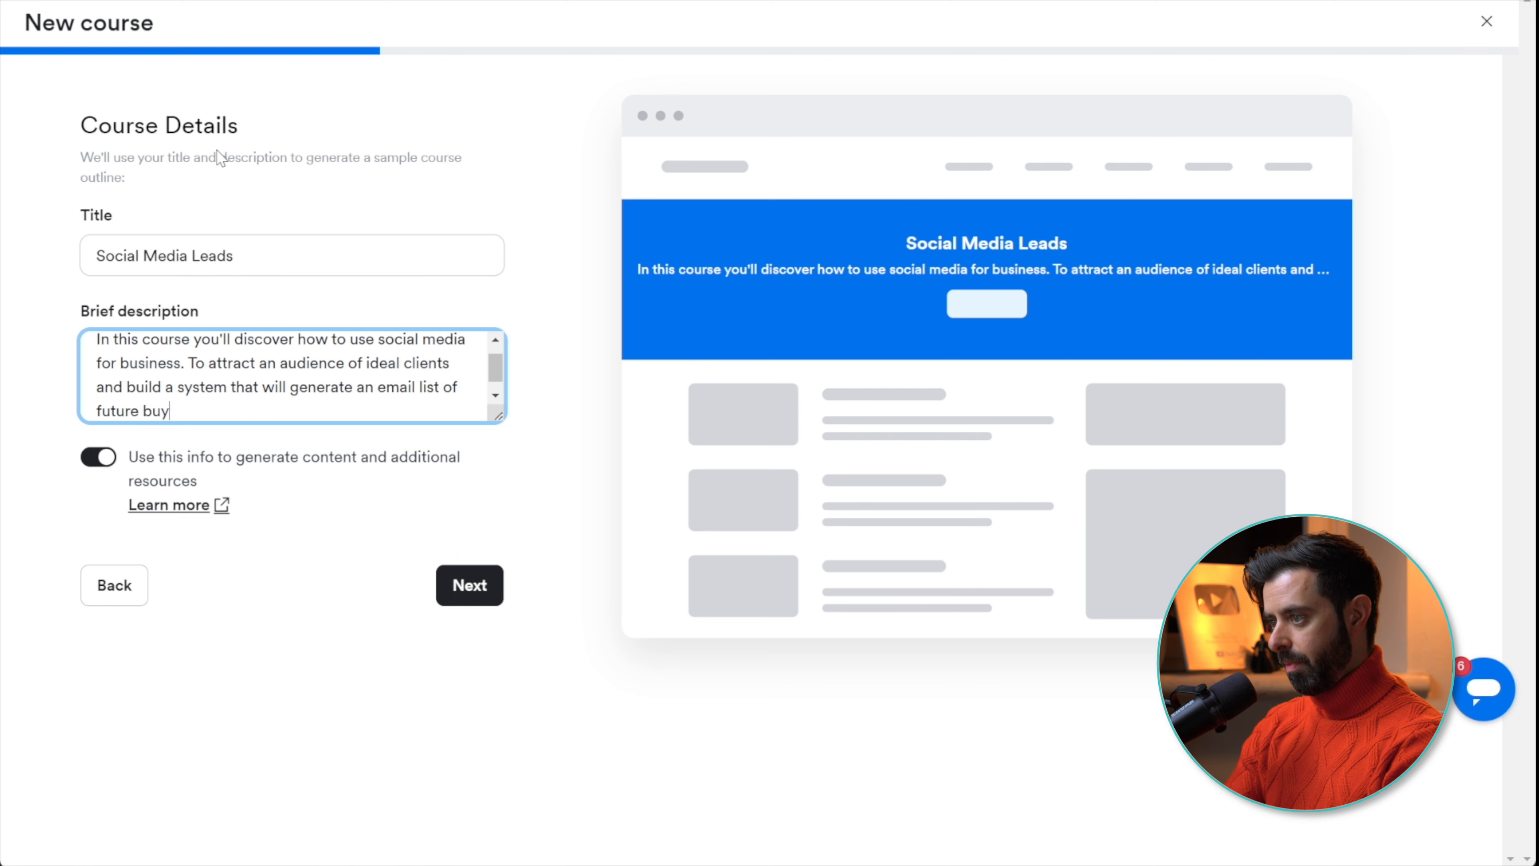
text(ers.)
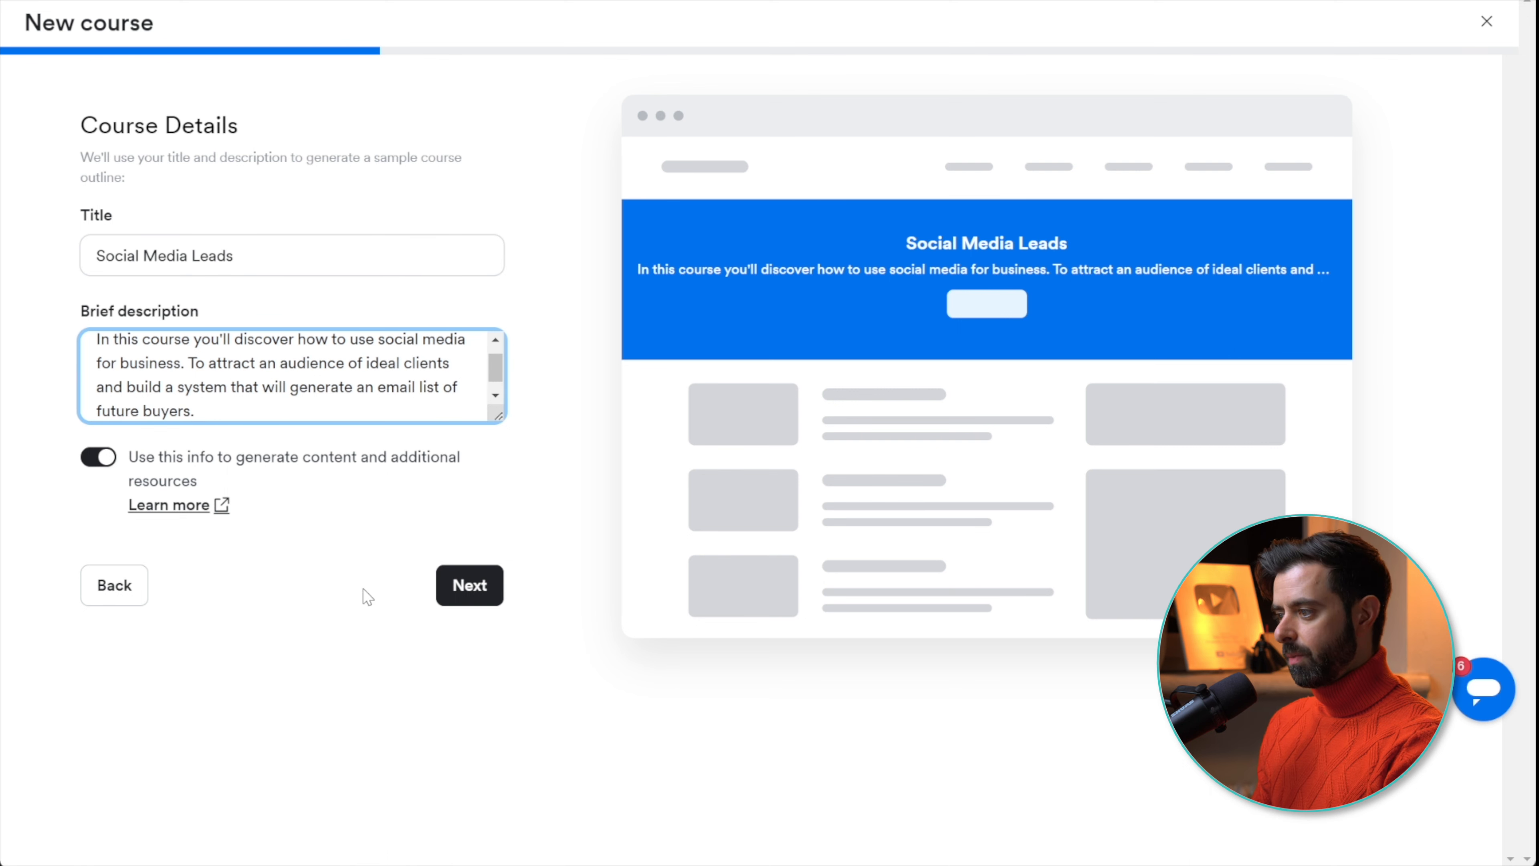
click(446, 599)
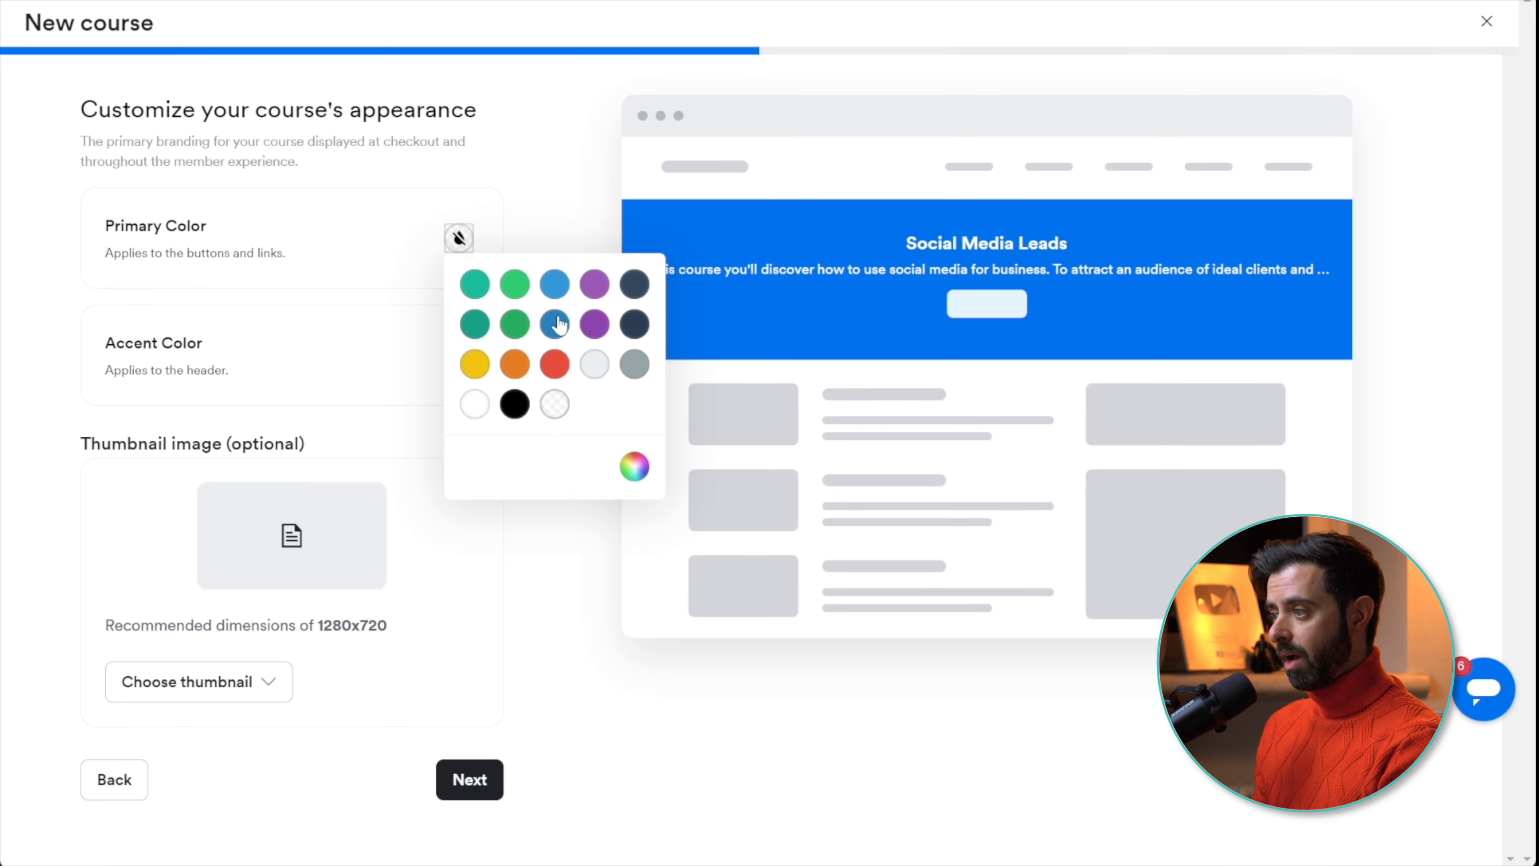
- Set the course's primary color to light blue and its accent color to yellow
click(553, 292)
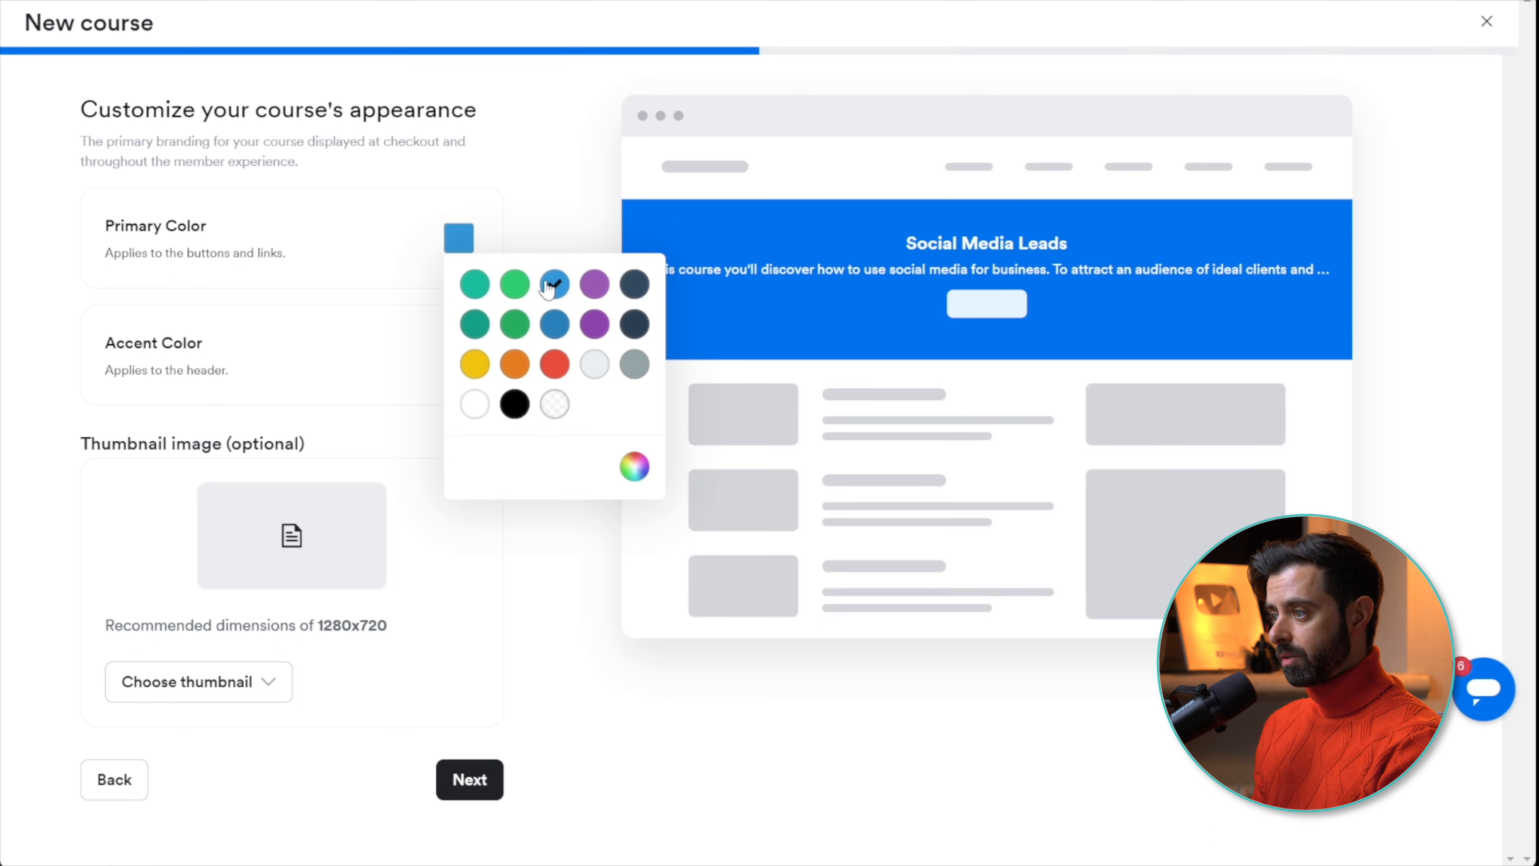
click(395, 315)
click(458, 356)
click(474, 478)
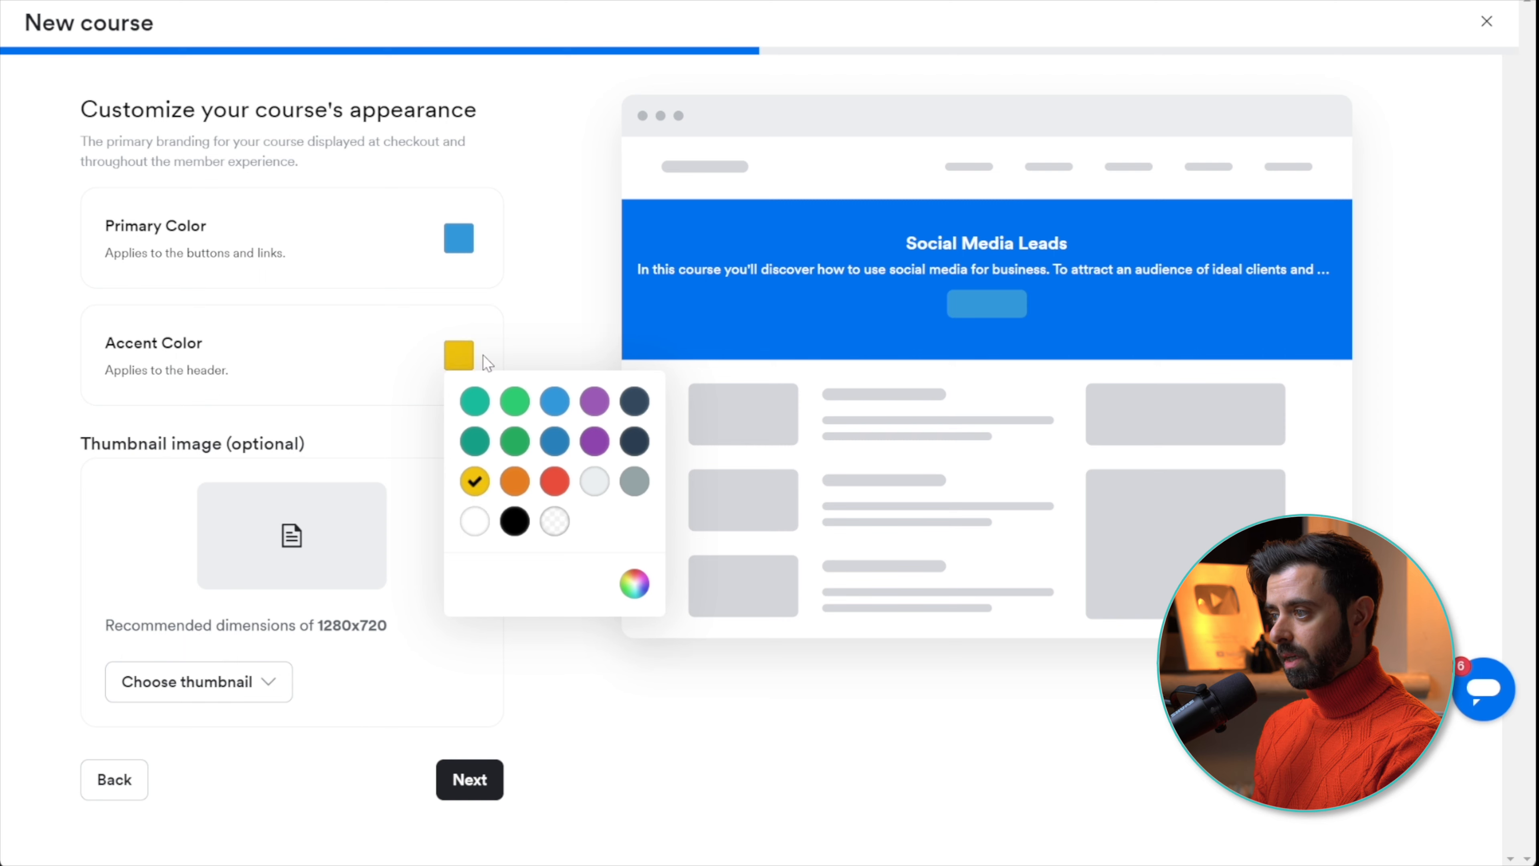
- Upload the "Social Media Leads" image file as the course thumbnail
click(228, 686)
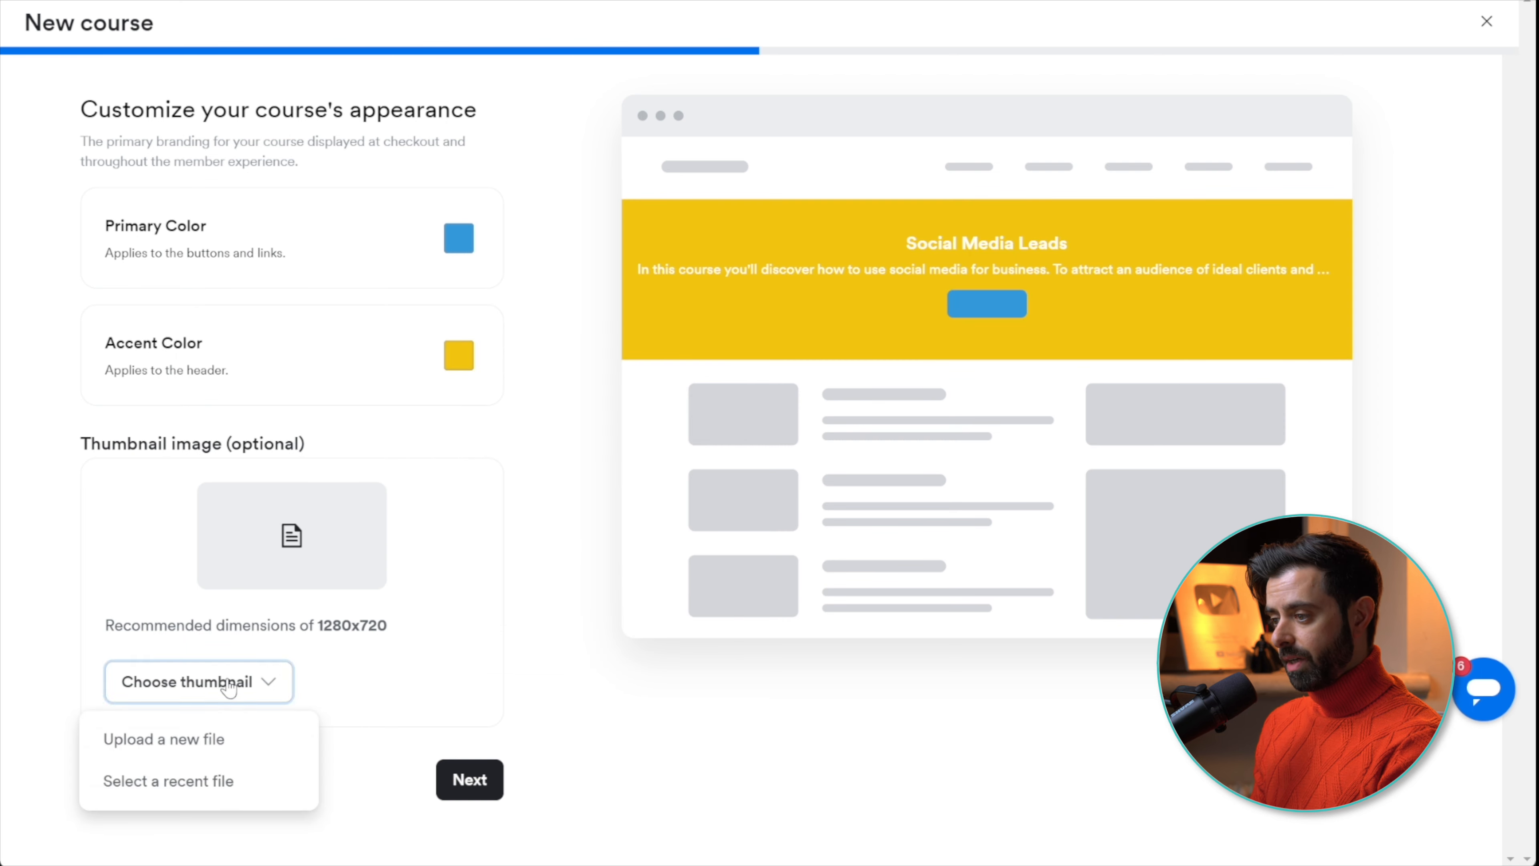
click(206, 744)
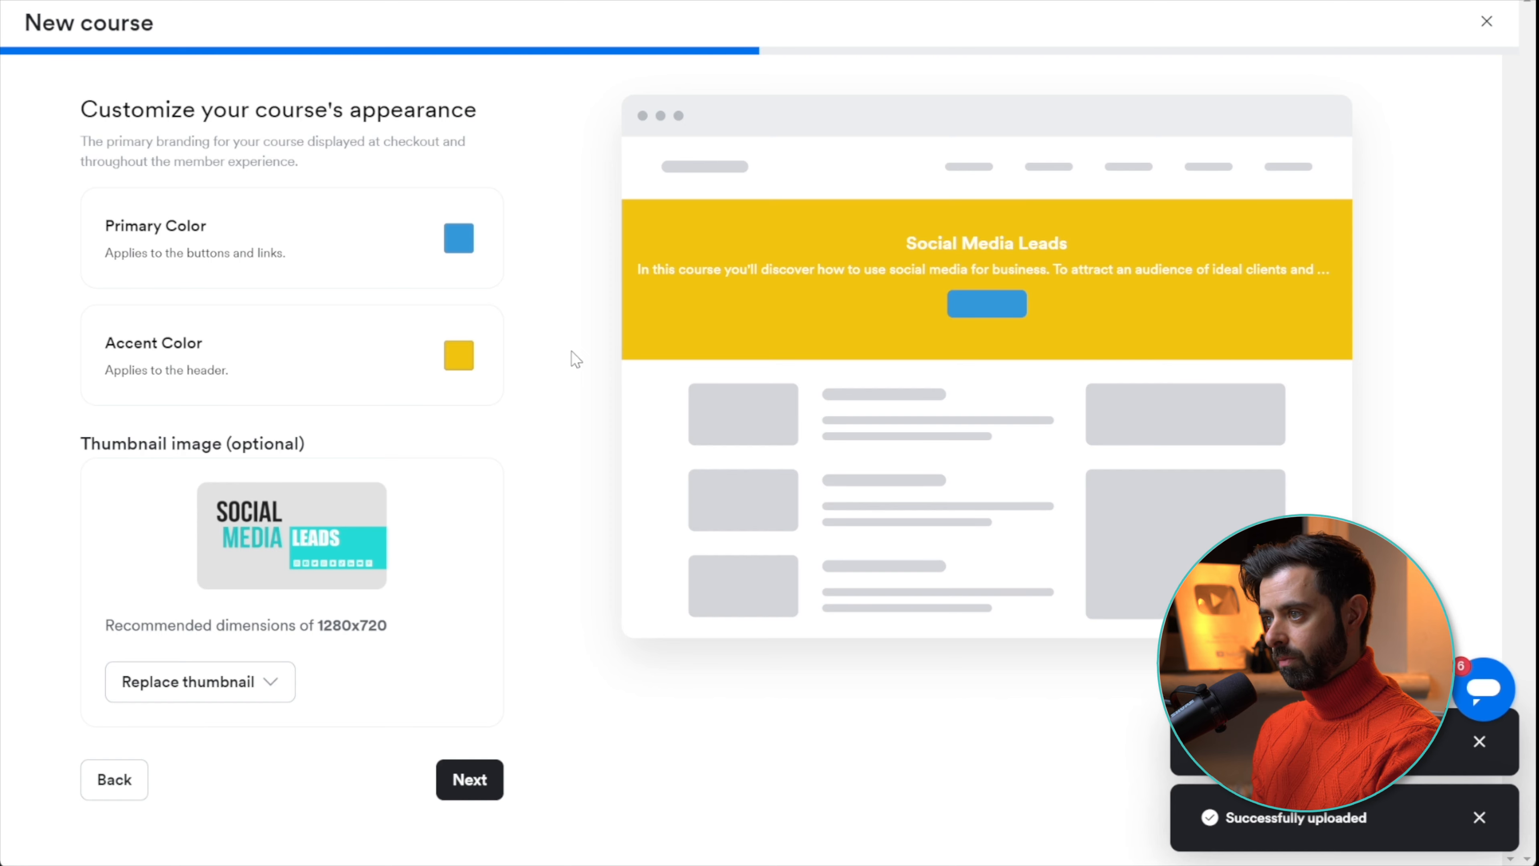
- Set the course's primary color to yellow and its accent color to light blue, and proceed to pricing
click(463, 361)
click(466, 242)
click(459, 355)
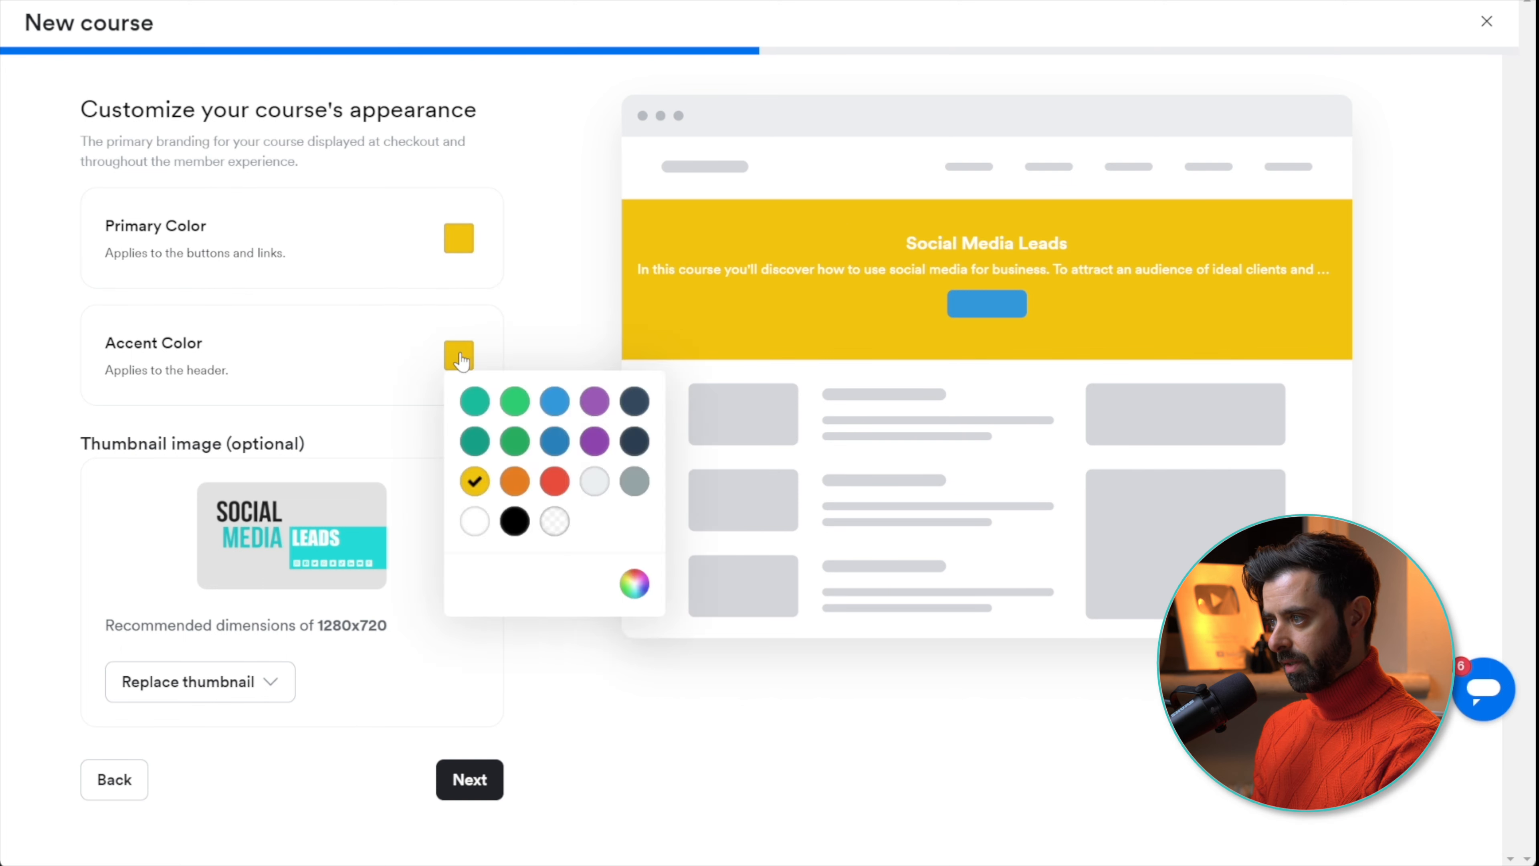
click(554, 401)
click(482, 785)
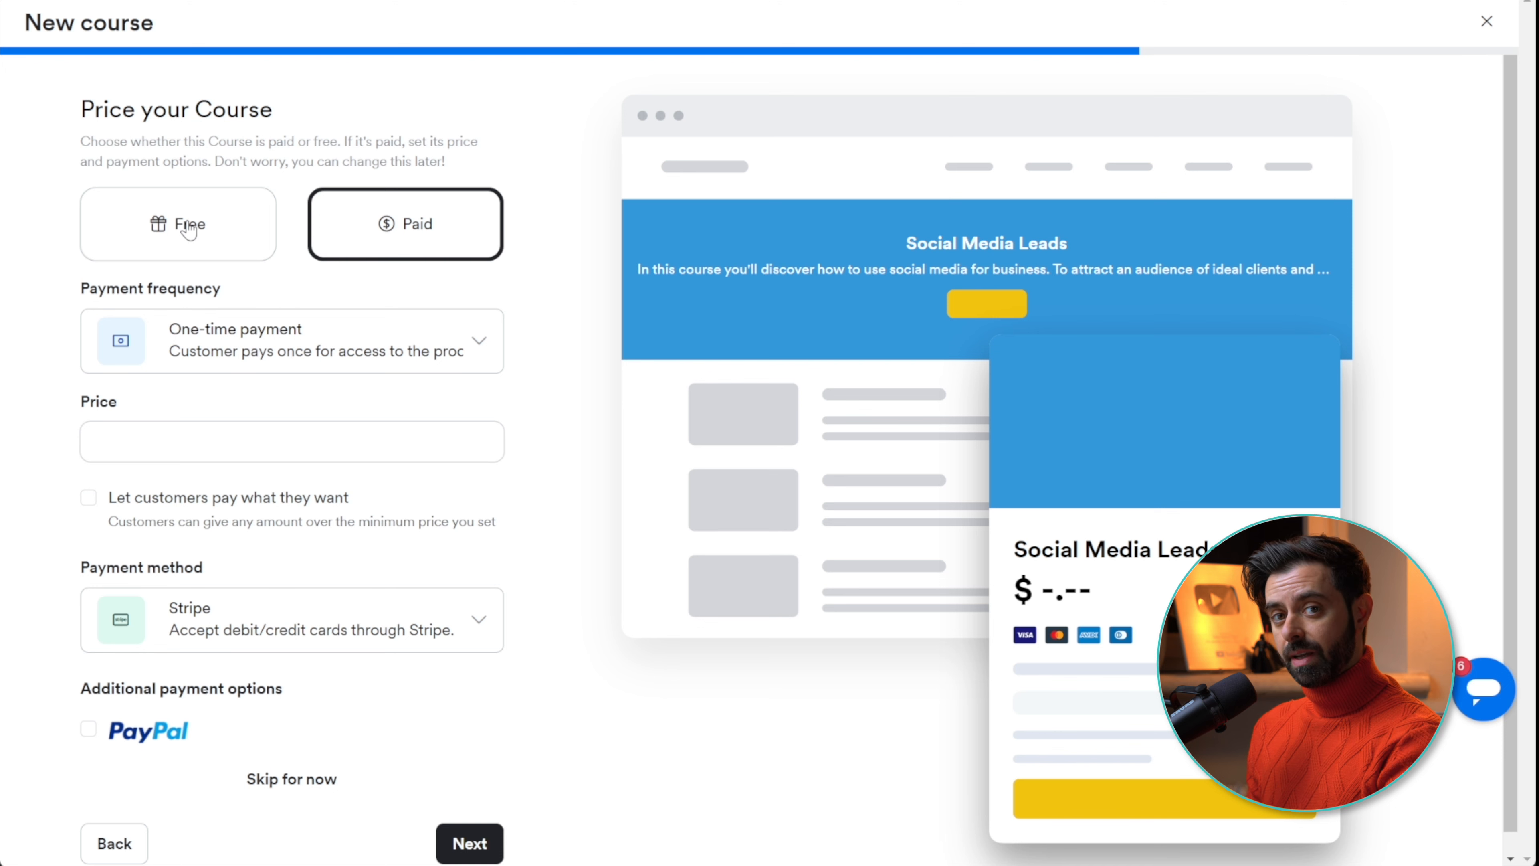
- Price the paid course at 97 as a one-time payment through Stripe and submit the pricing details
click(350, 342)
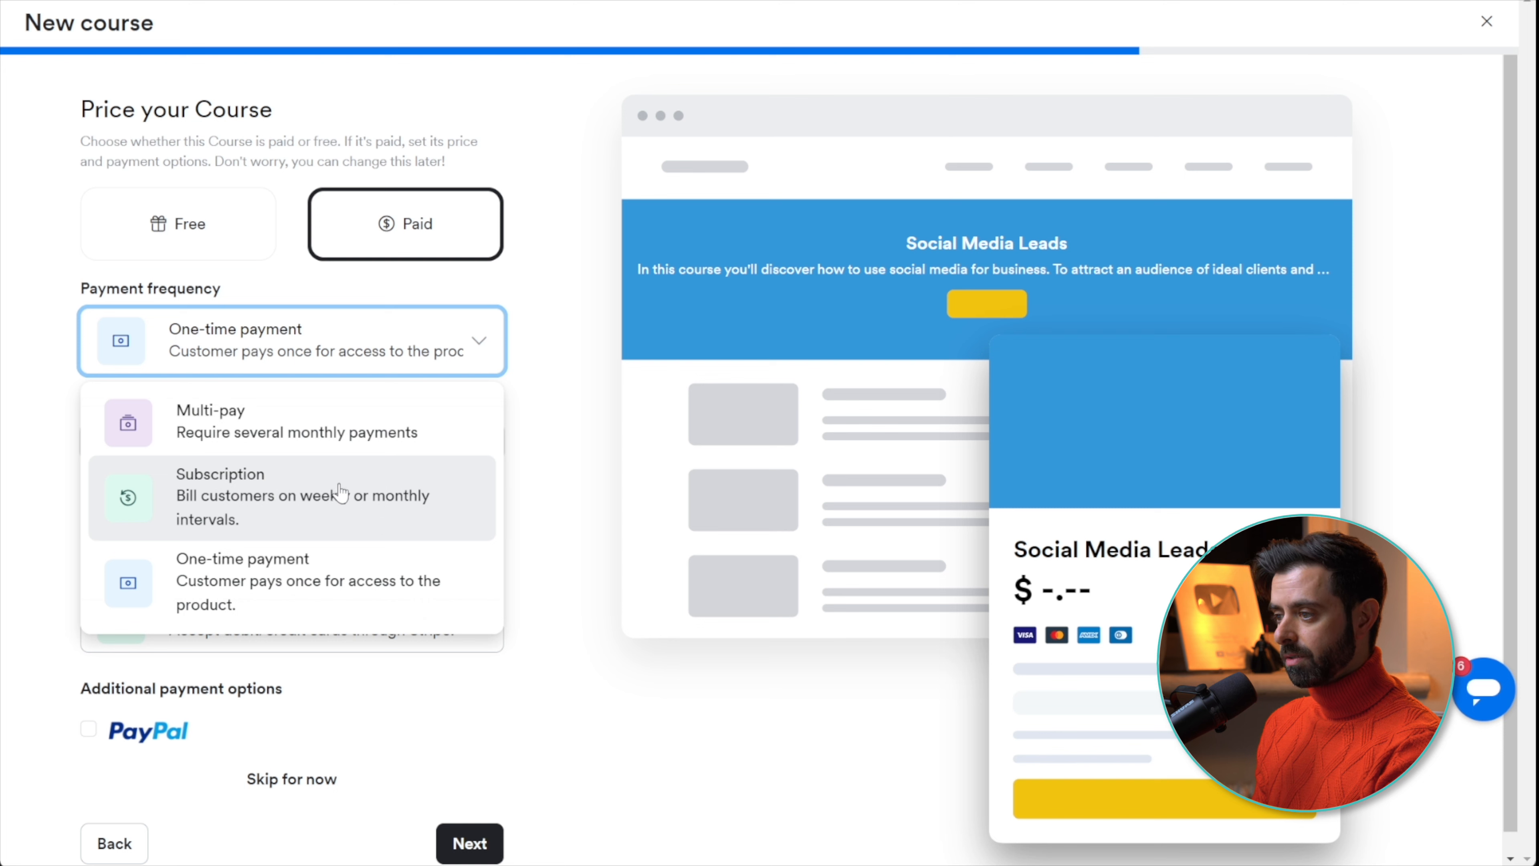
click(534, 492)
click(197, 447)
text(97)
click(71, 398)
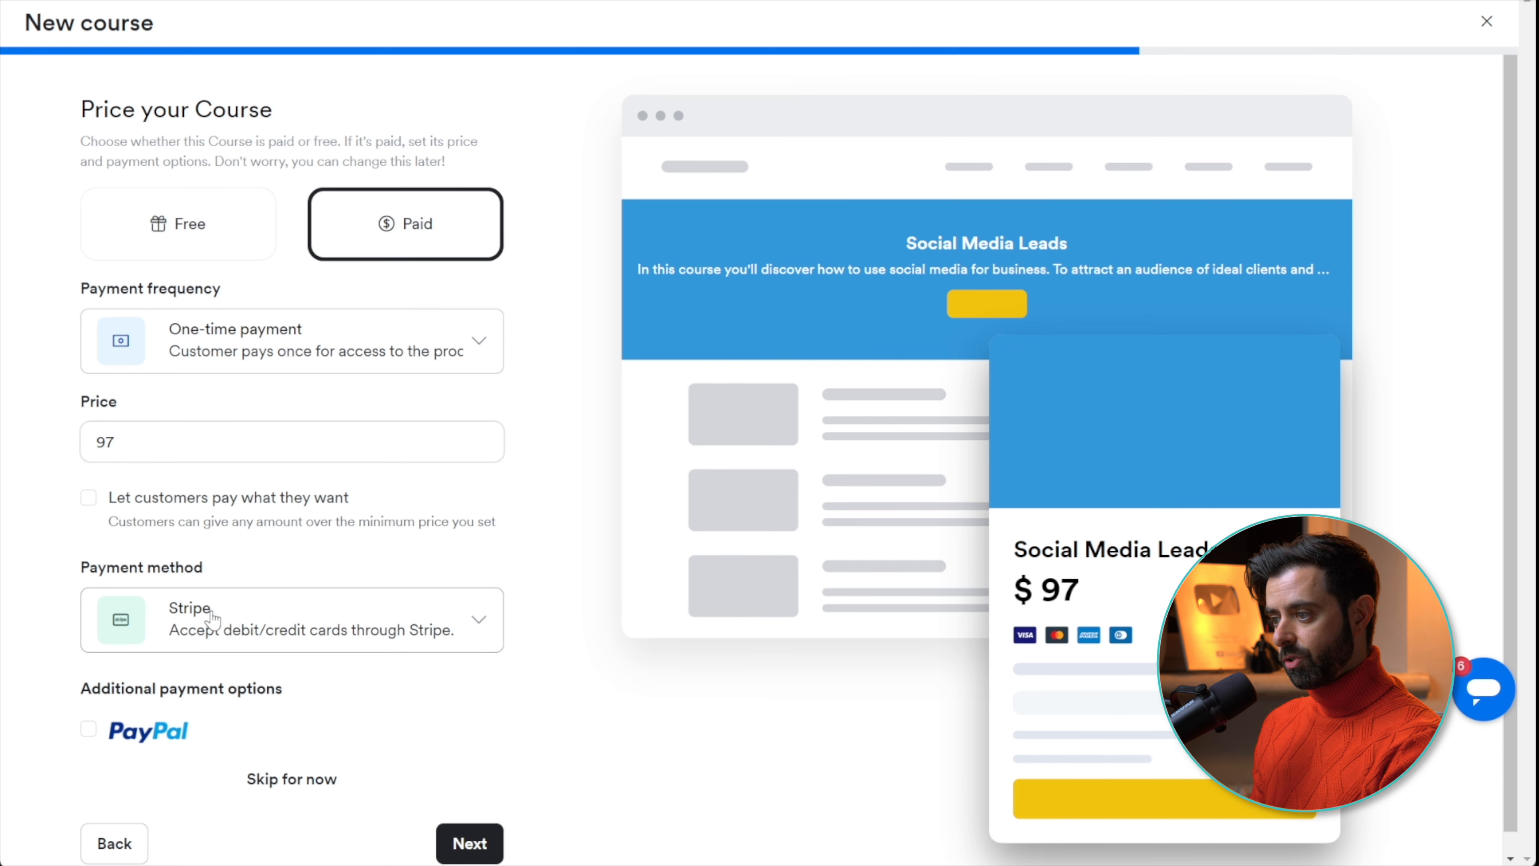
scroll(241, 612, down, 1)
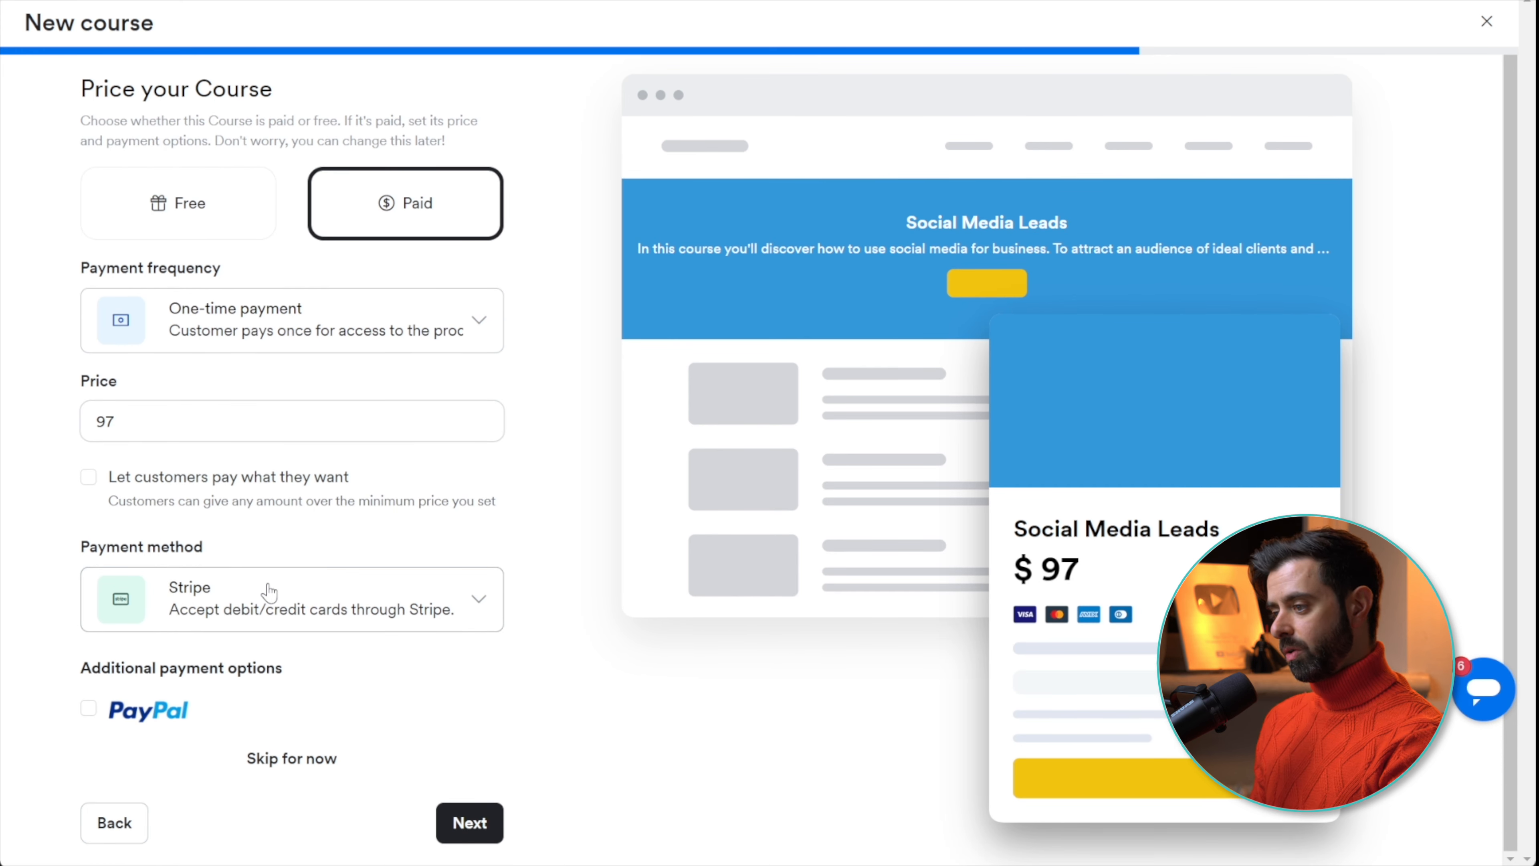
click(469, 824)
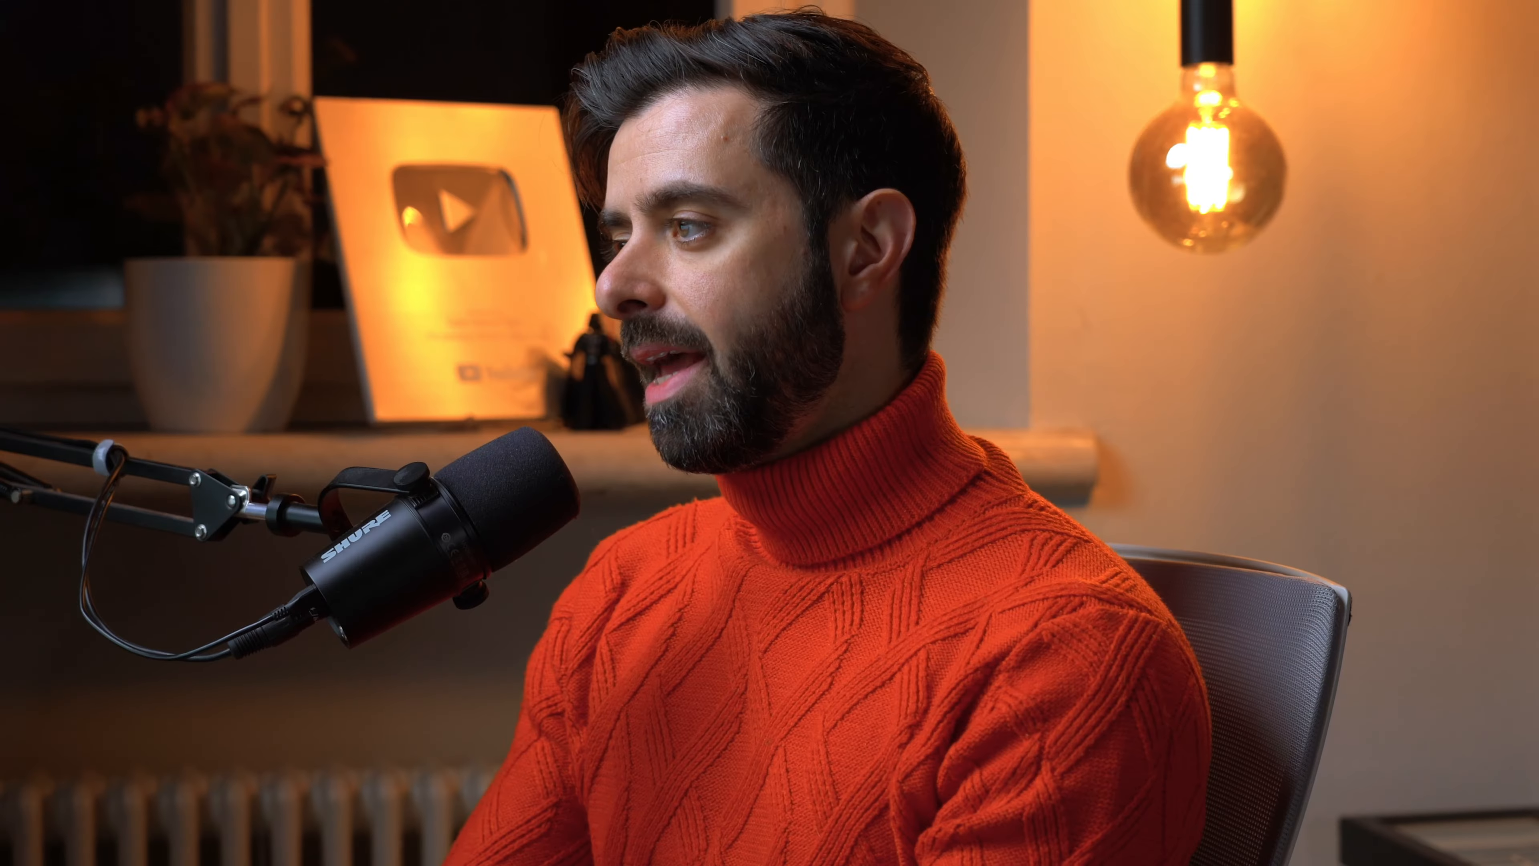